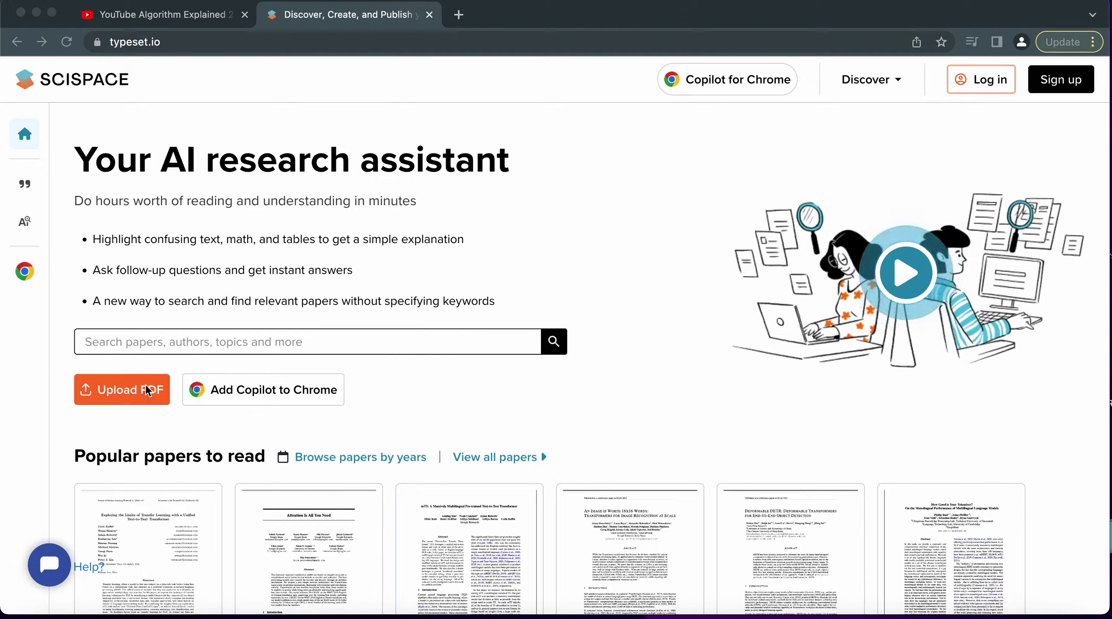
Search 'big data' and open the paper 'Big business with Big Data Big Business mit Big Data'.
click(171, 342)
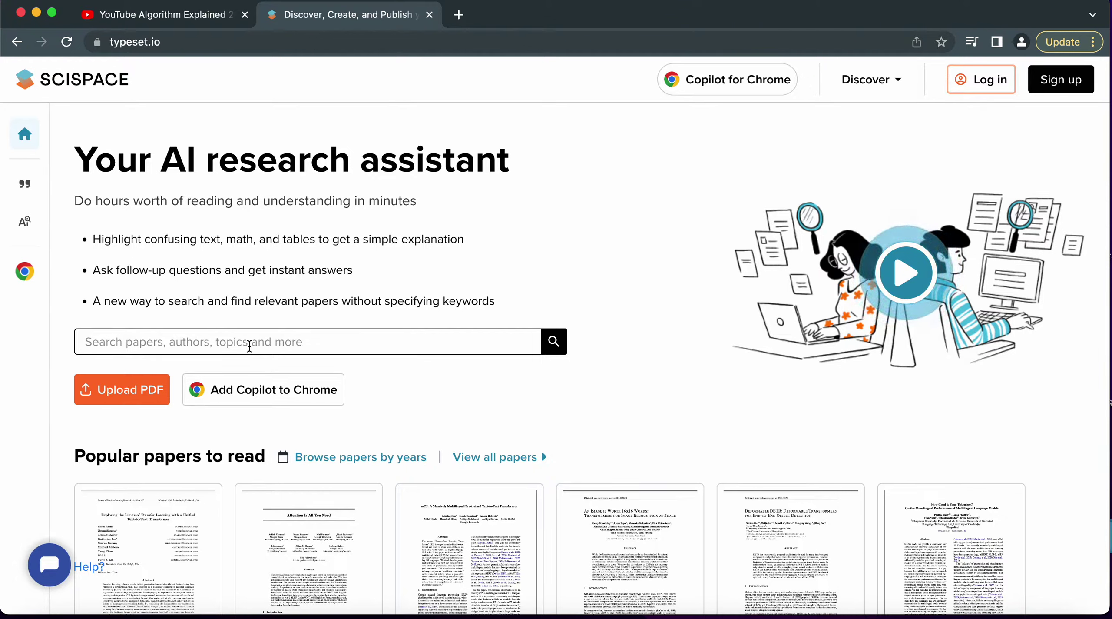
text(big da)
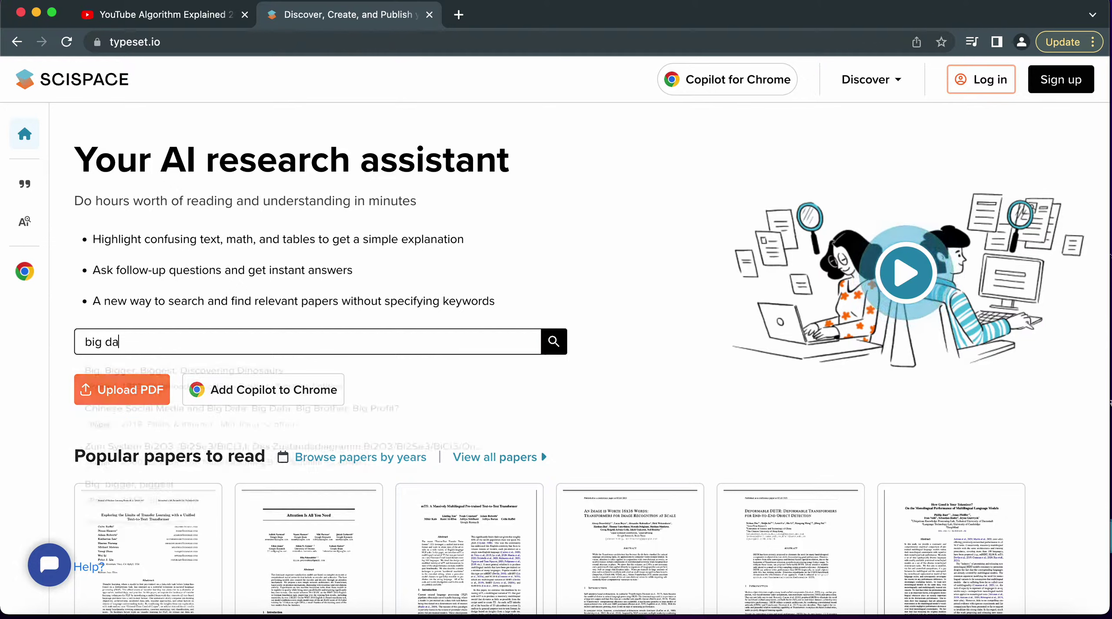
text(ta)
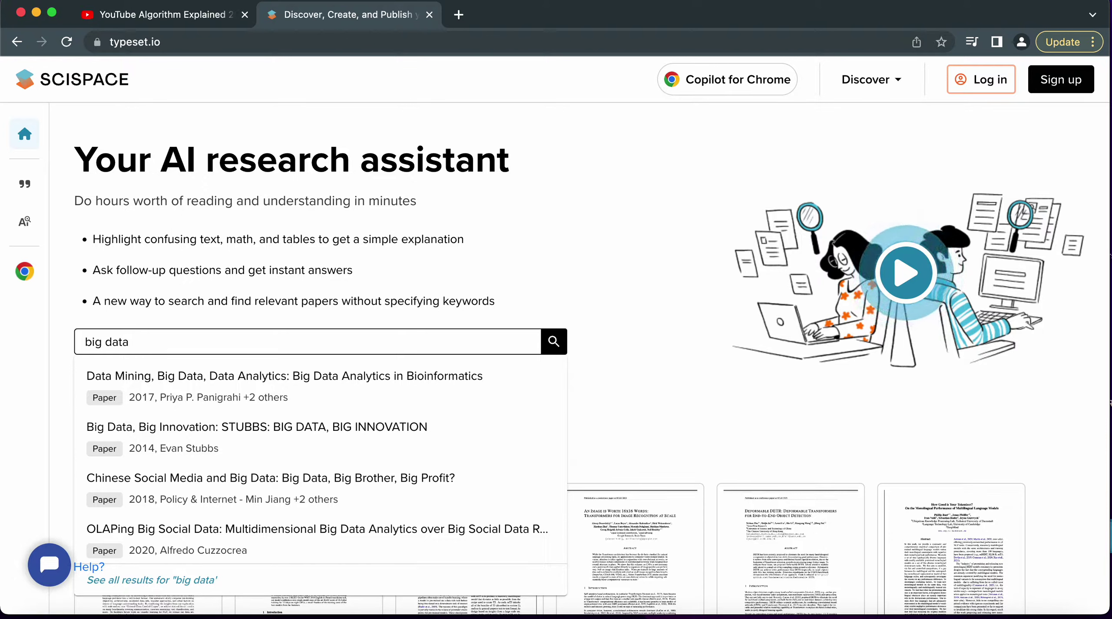
scroll(196, 460, down, 2)
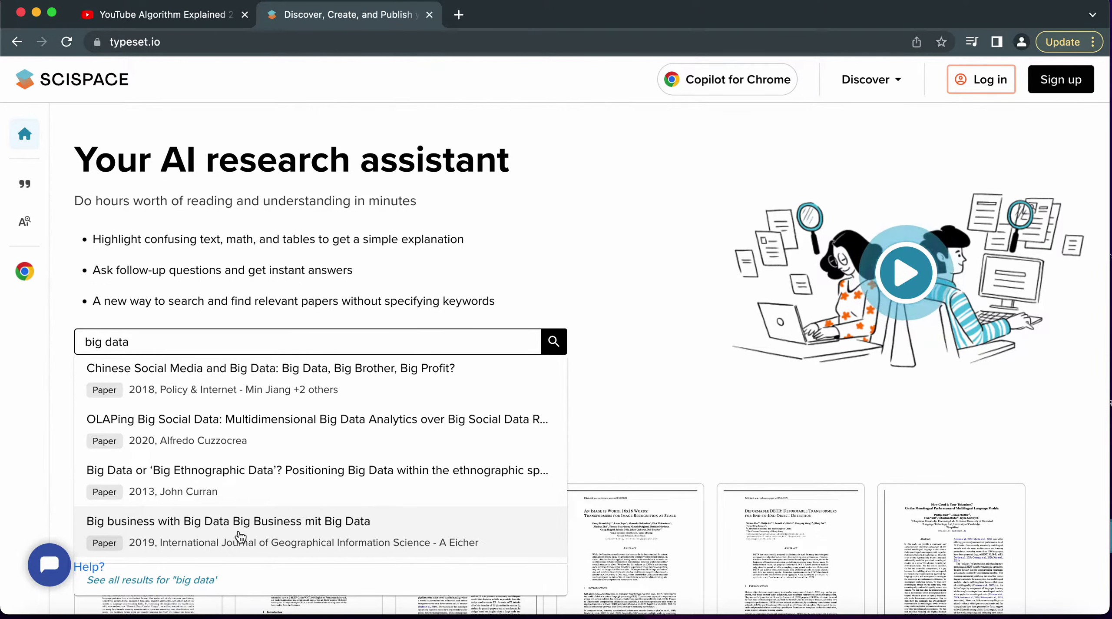
click(240, 537)
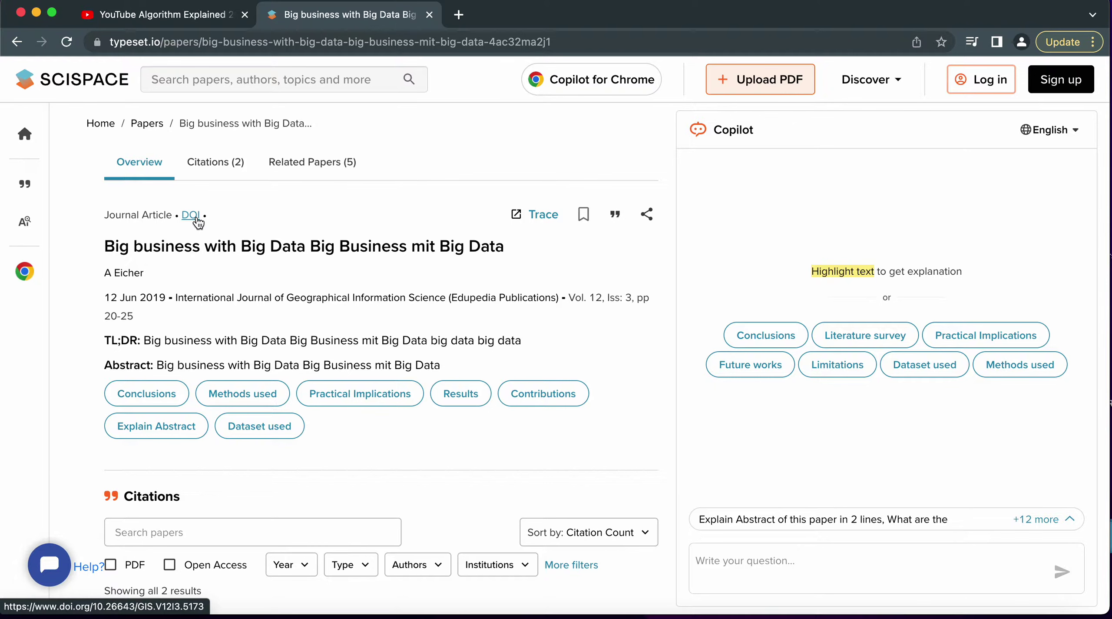
click(206, 164)
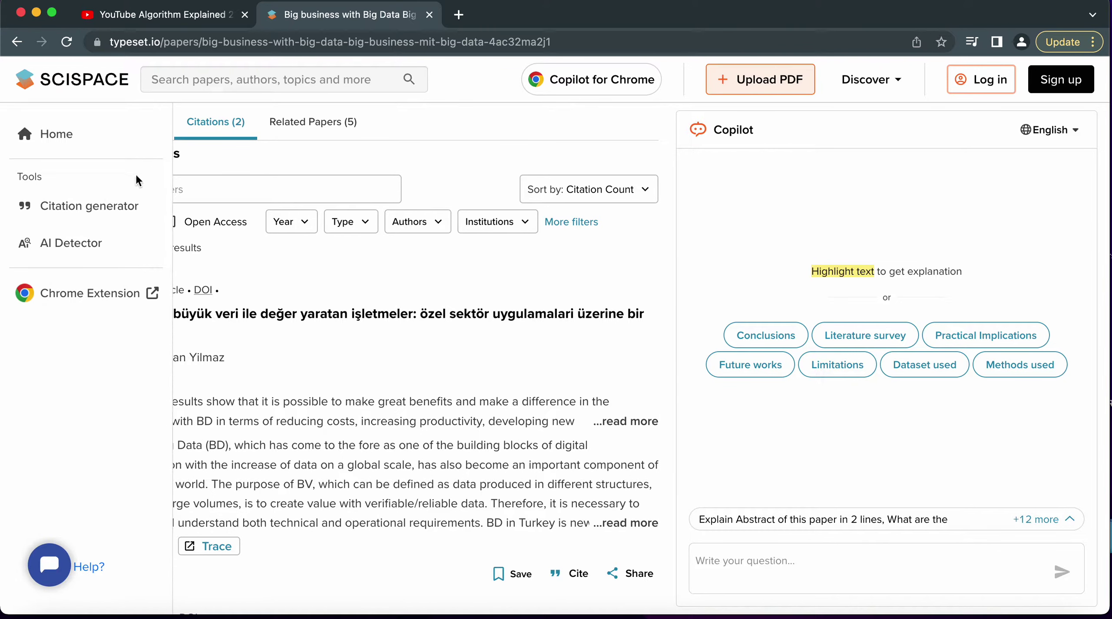
mouse_move(24, 222)
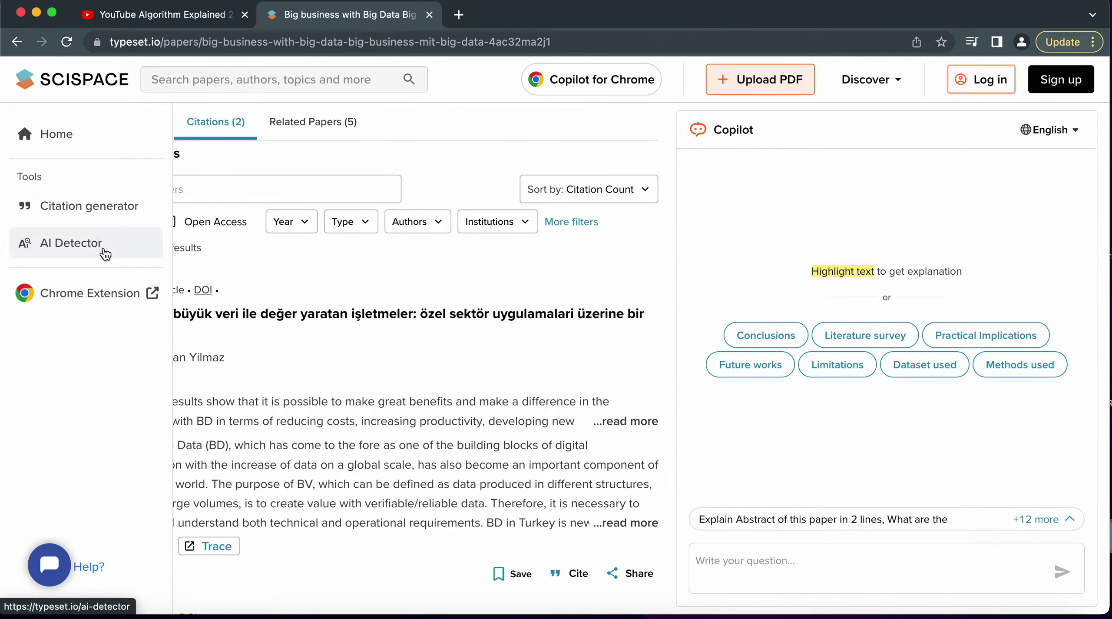
scroll(273, 196, up, 5)
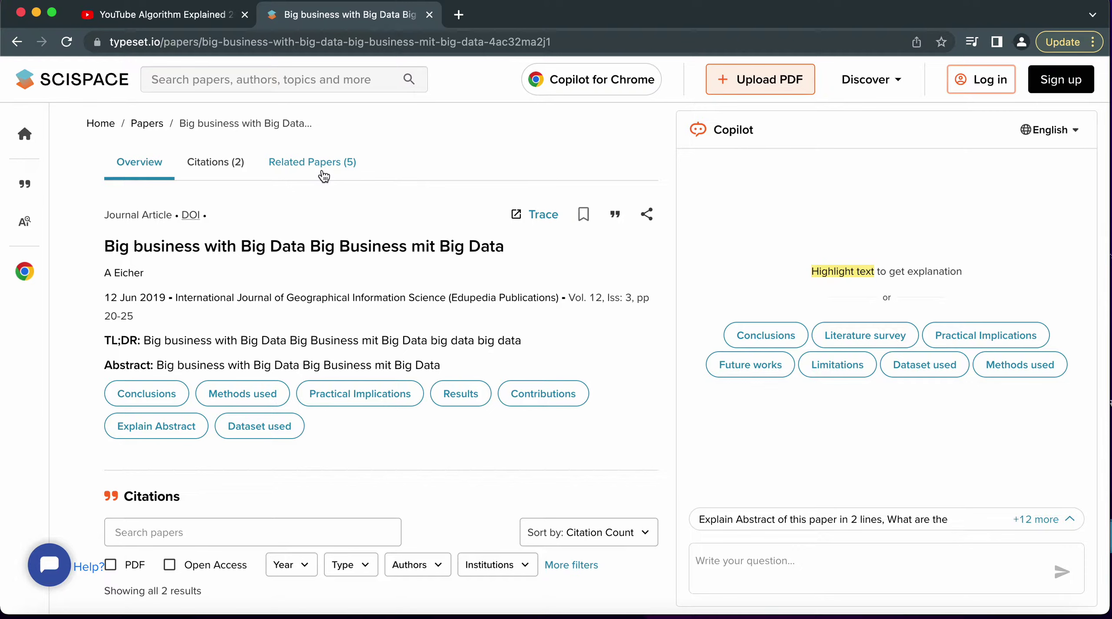
click(322, 175)
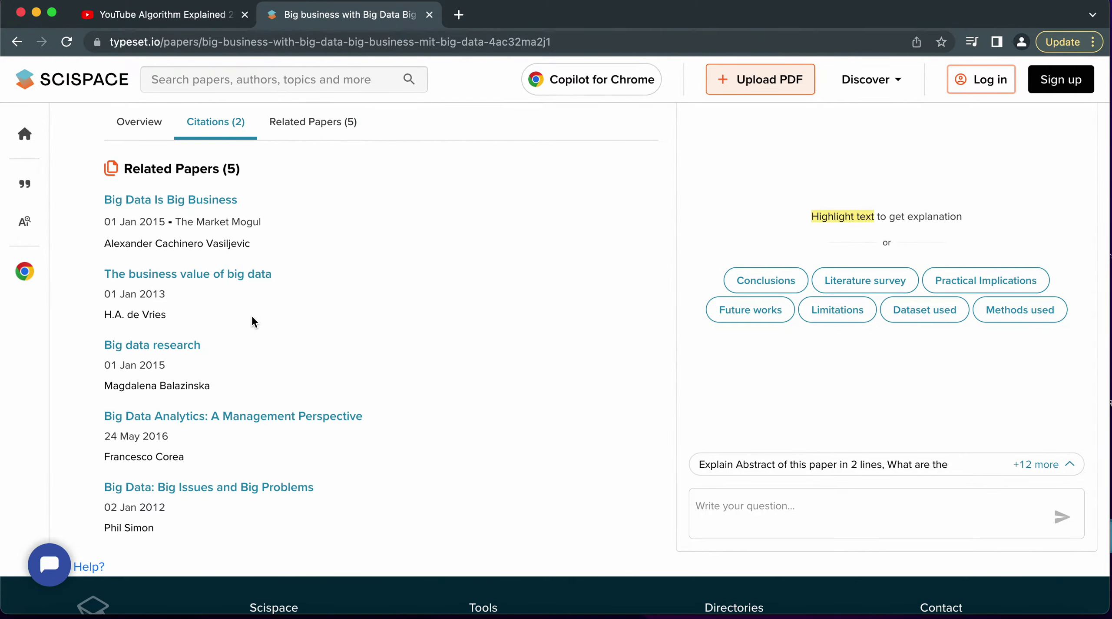
scroll(265, 267, up, 10)
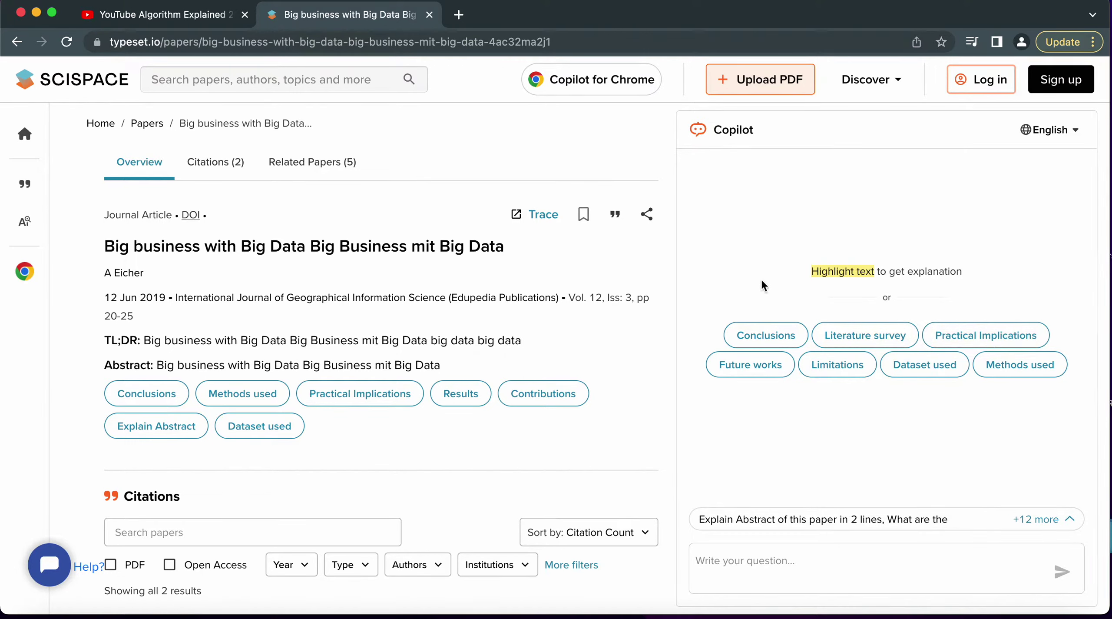
Ask Copilot, via its '+12 more' suggestions, to explain the paper's abstract in 2 lines.
click(1061, 525)
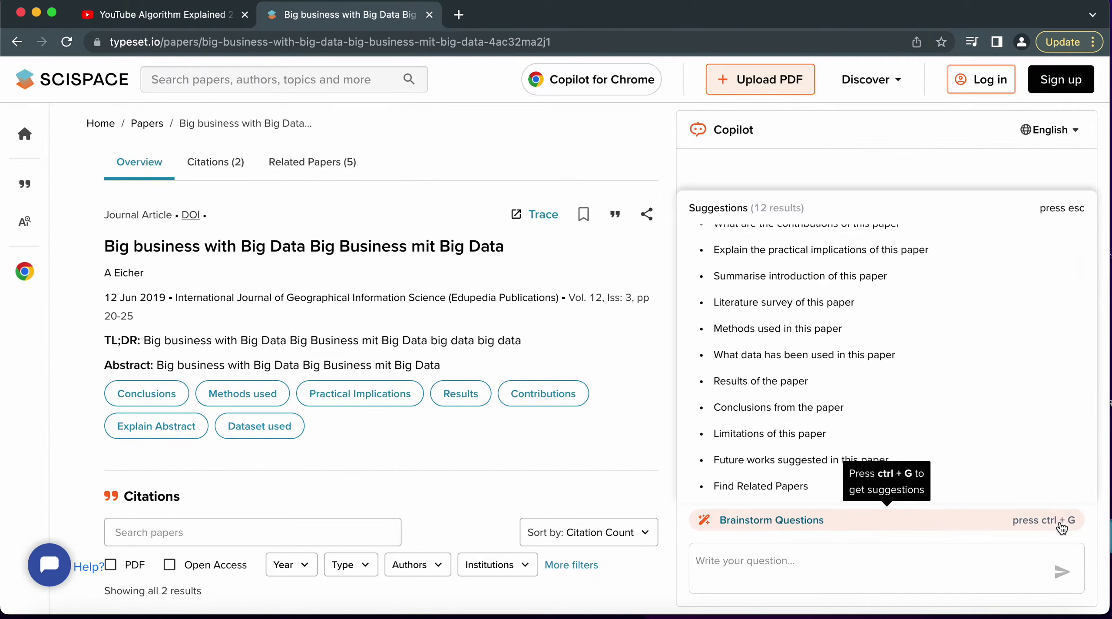
scroll(1023, 366, up, 2)
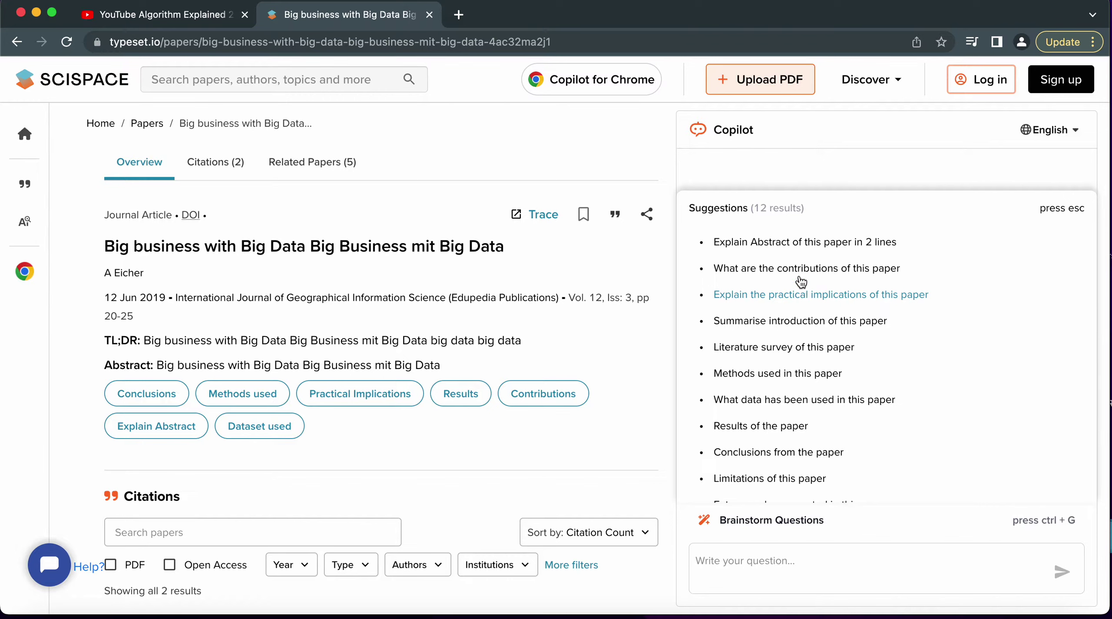
click(787, 243)
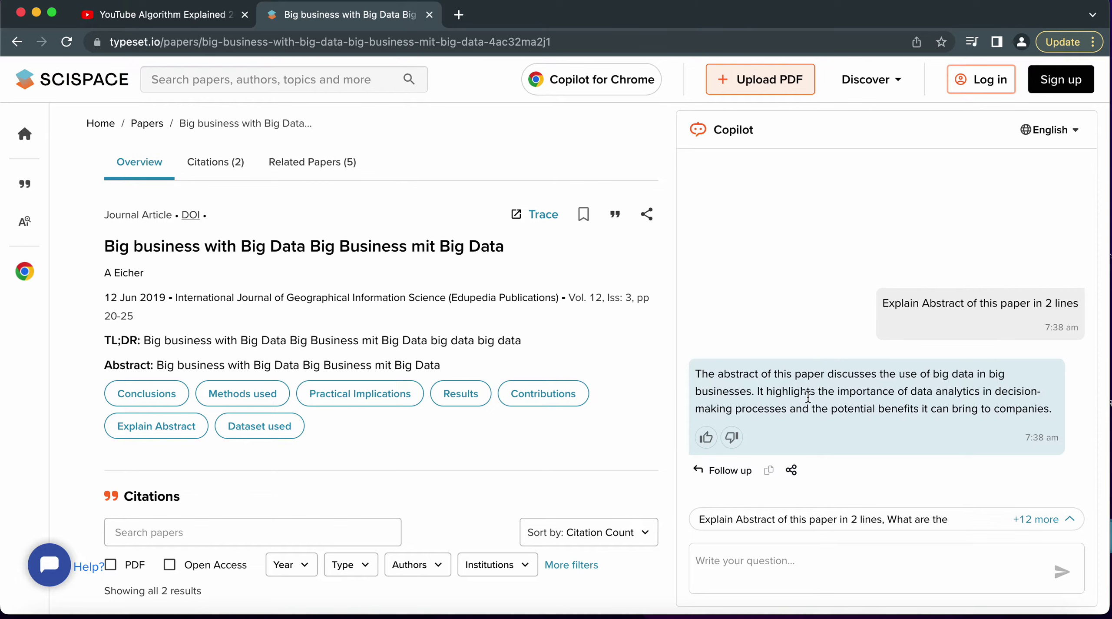
Ask Copilot for a literature survey of the paper, then a summary of its introduction.
click(1043, 524)
click(822, 301)
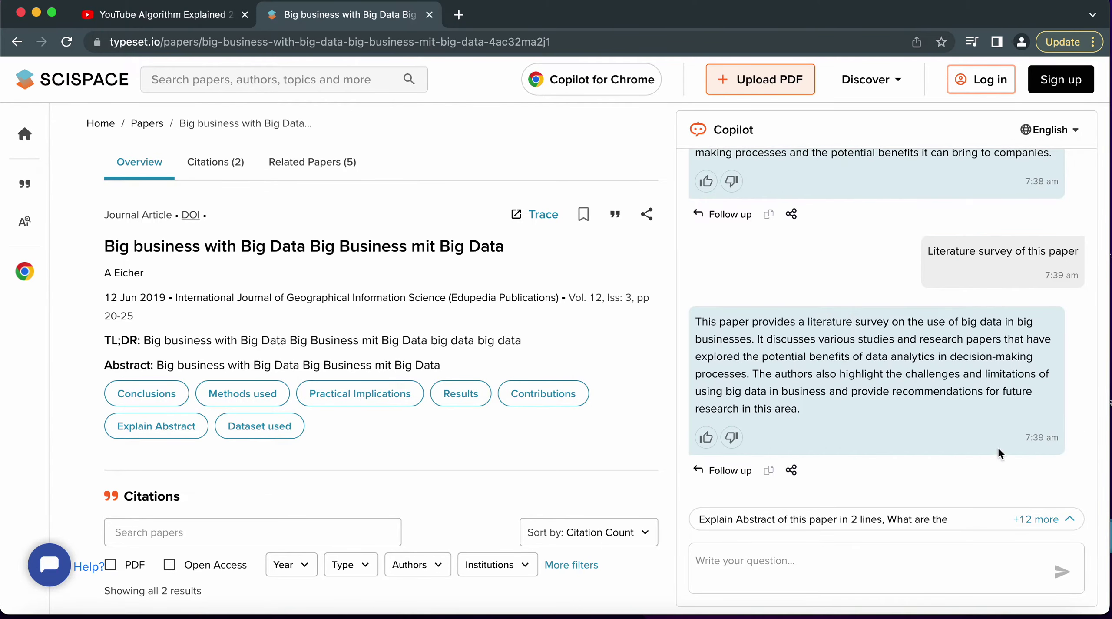
click(1041, 520)
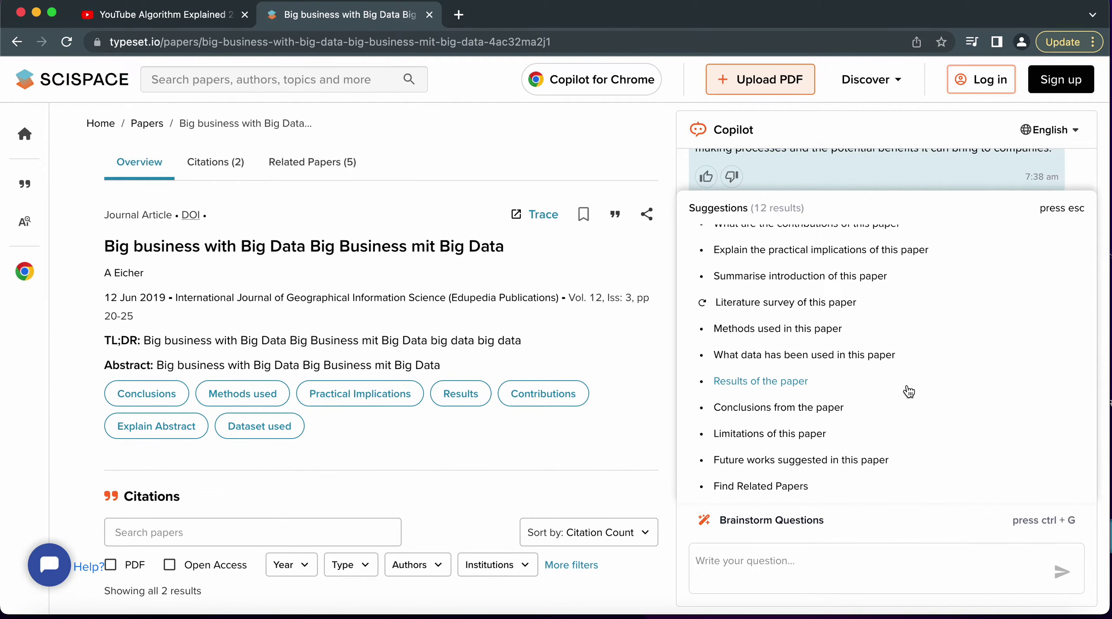
click(830, 277)
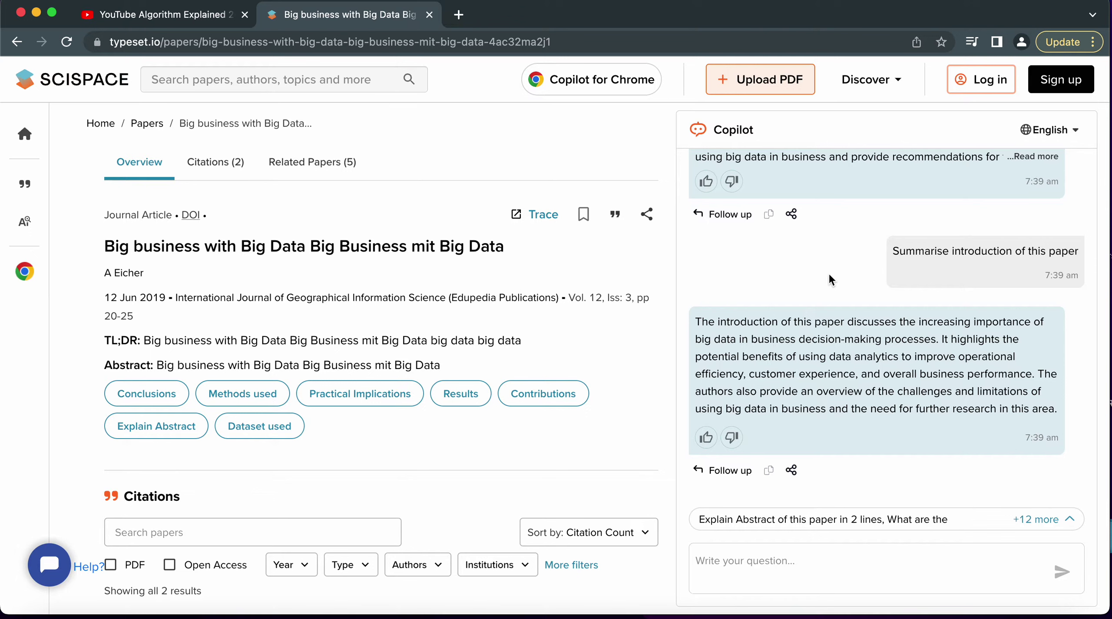
click(1056, 522)
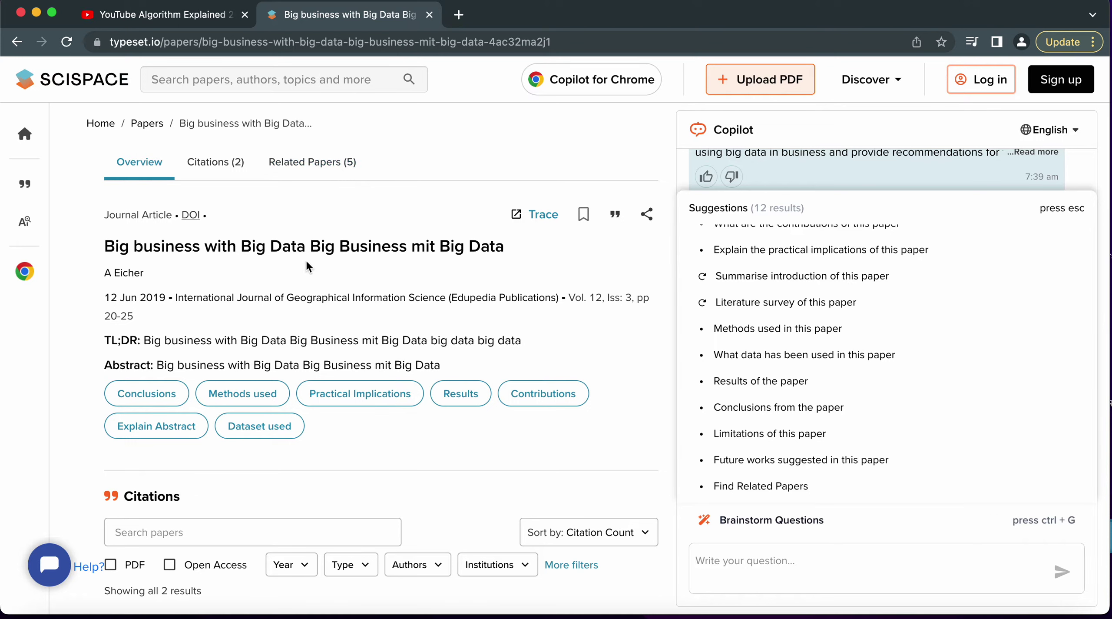
Search 'rethinking design' from the header and show all 3,756 results.
click(303, 79)
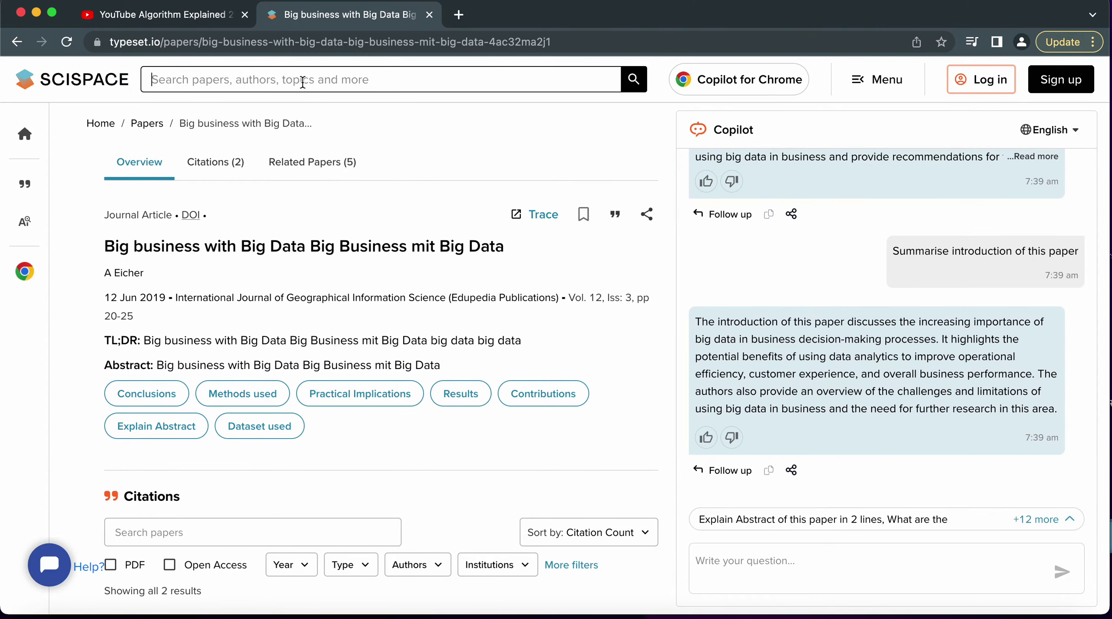
text(reth)
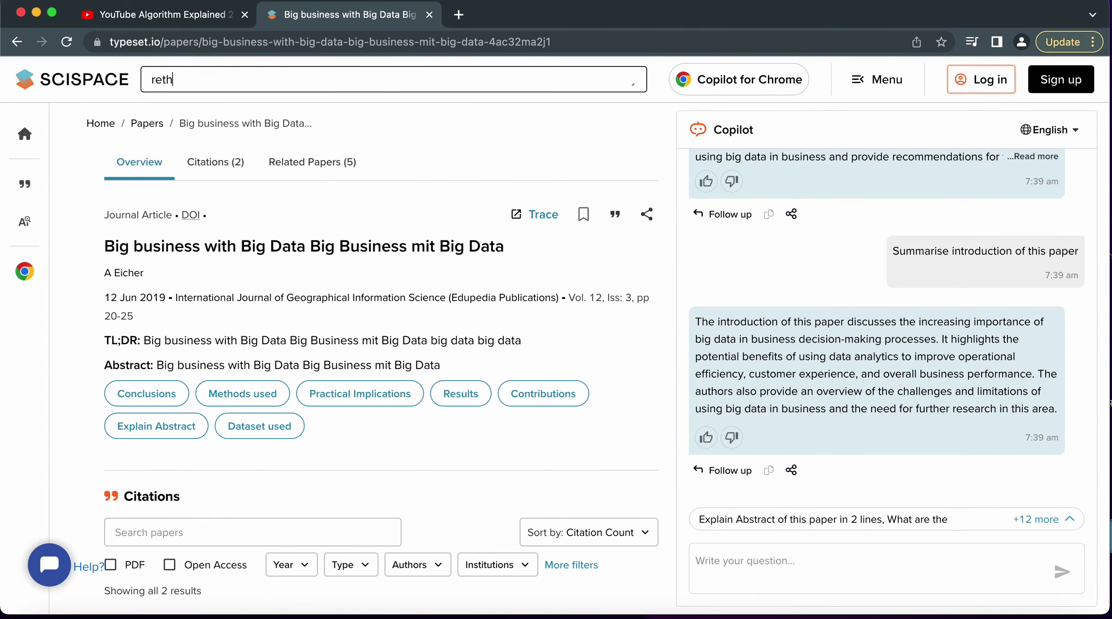
text(inking d)
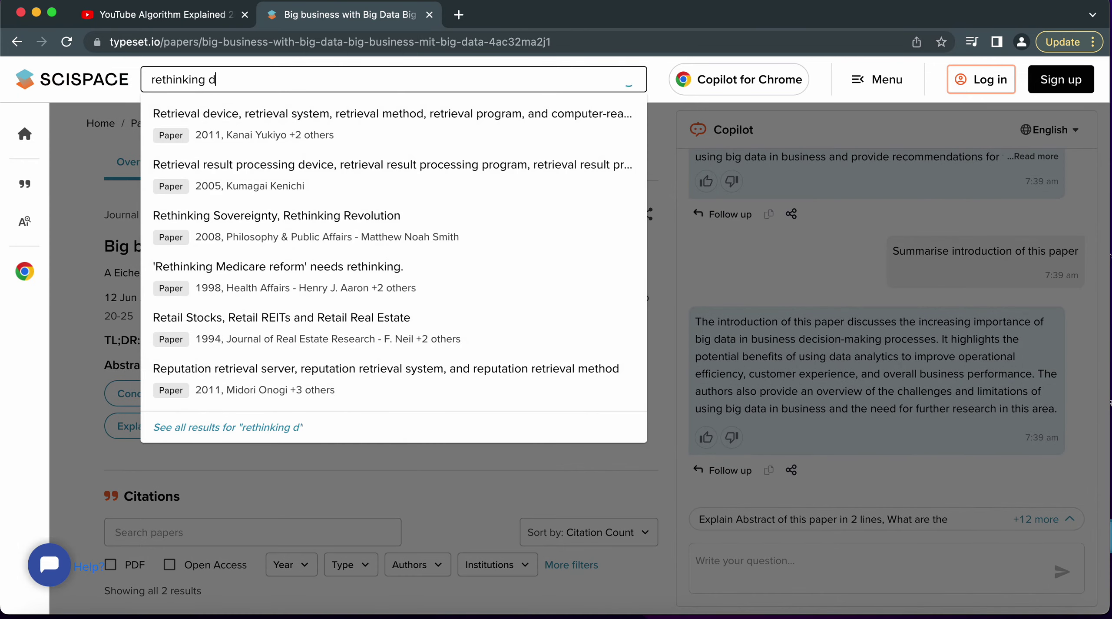
text(esign)
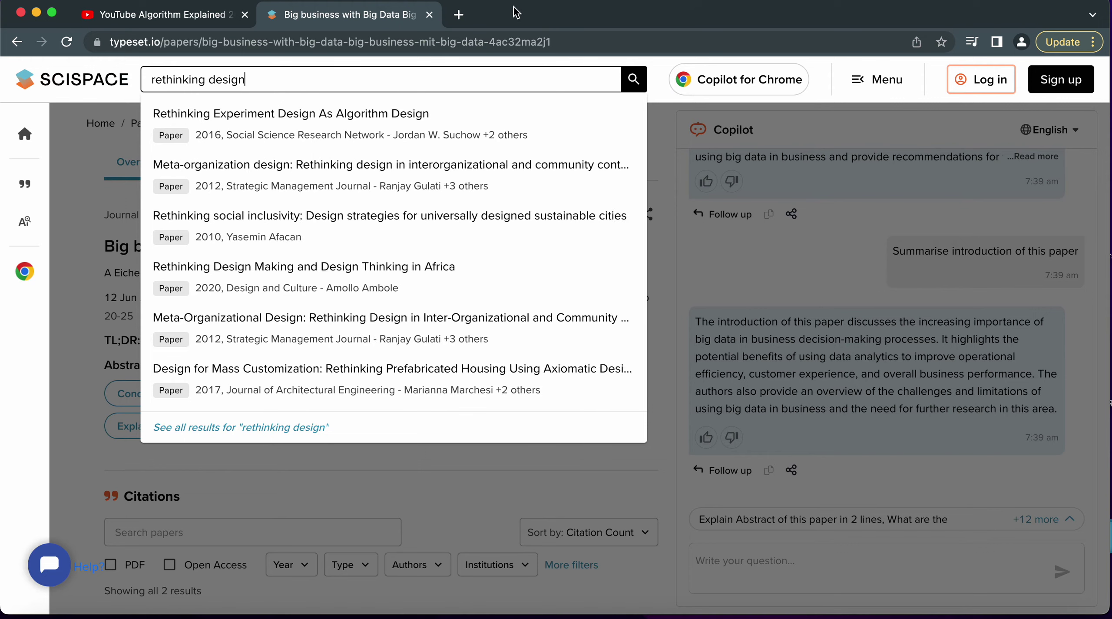
click(634, 87)
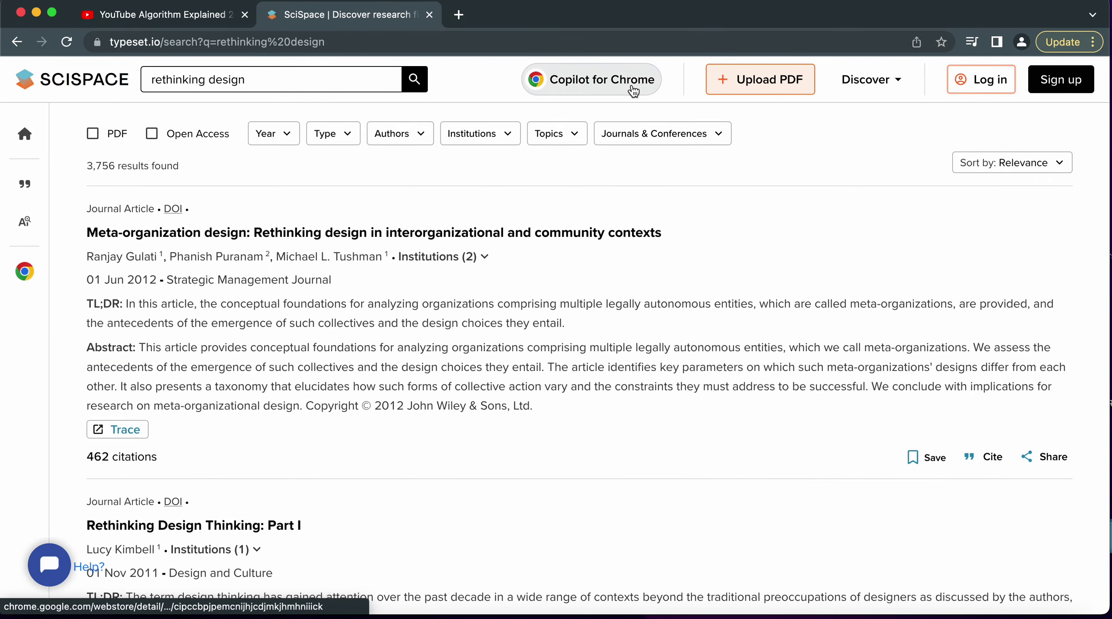
scroll(340, 372, down, 2)
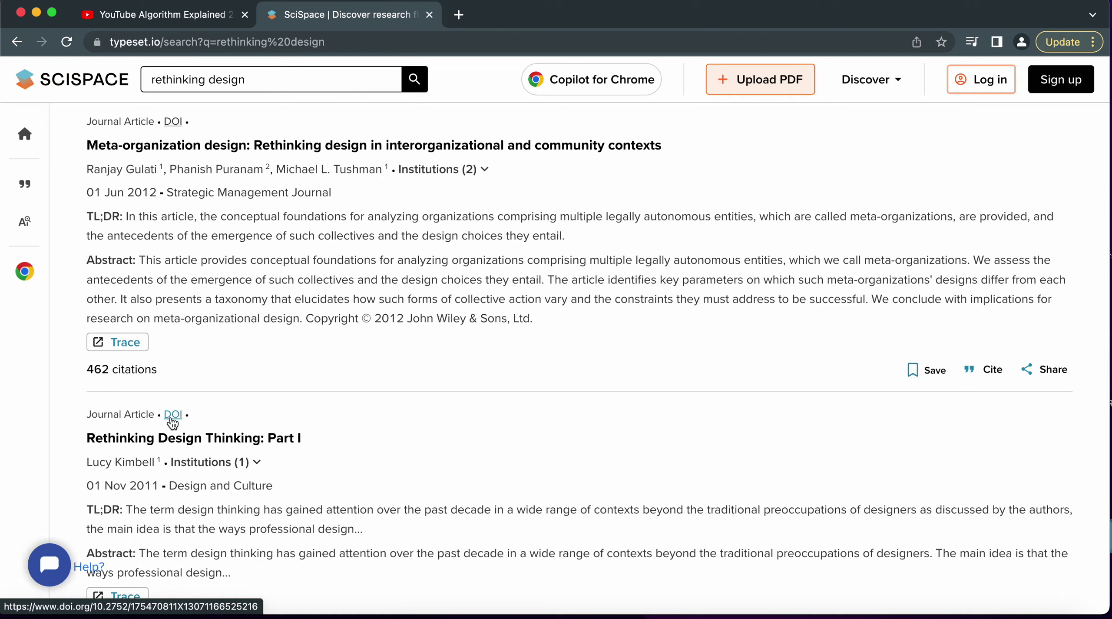
scroll(274, 348, up, 2)
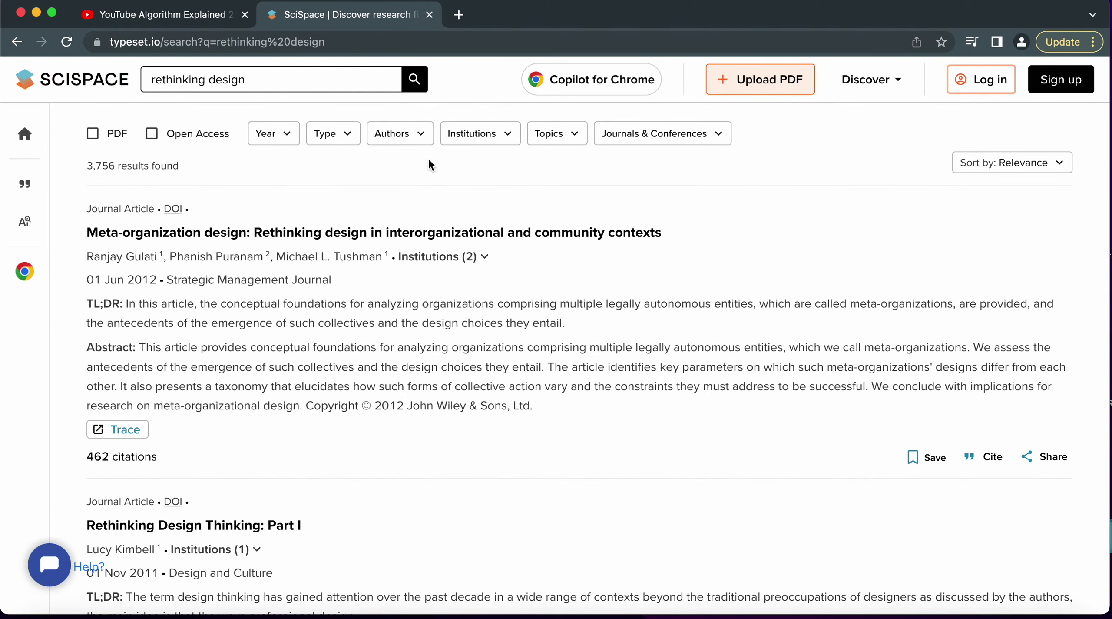
click(350, 137)
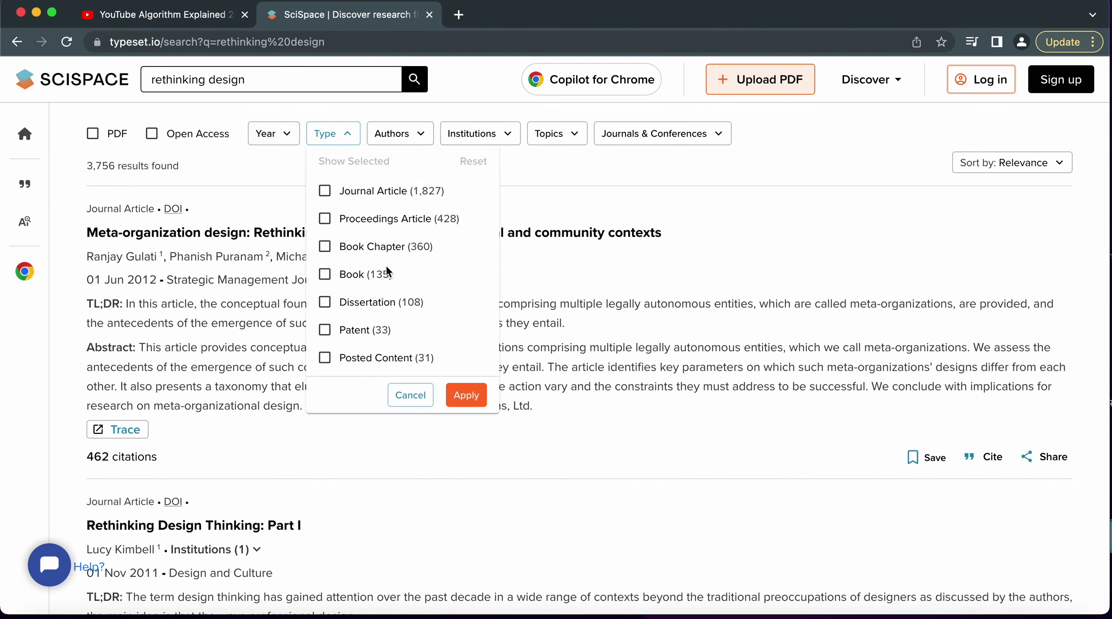
click(511, 134)
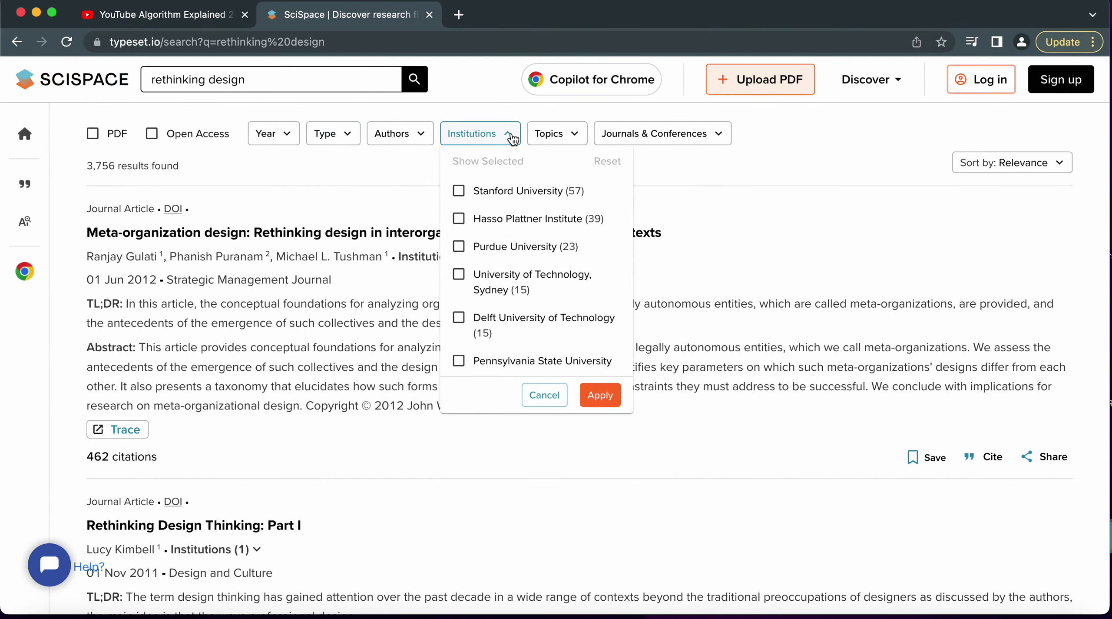
scroll(513, 331, down, 3)
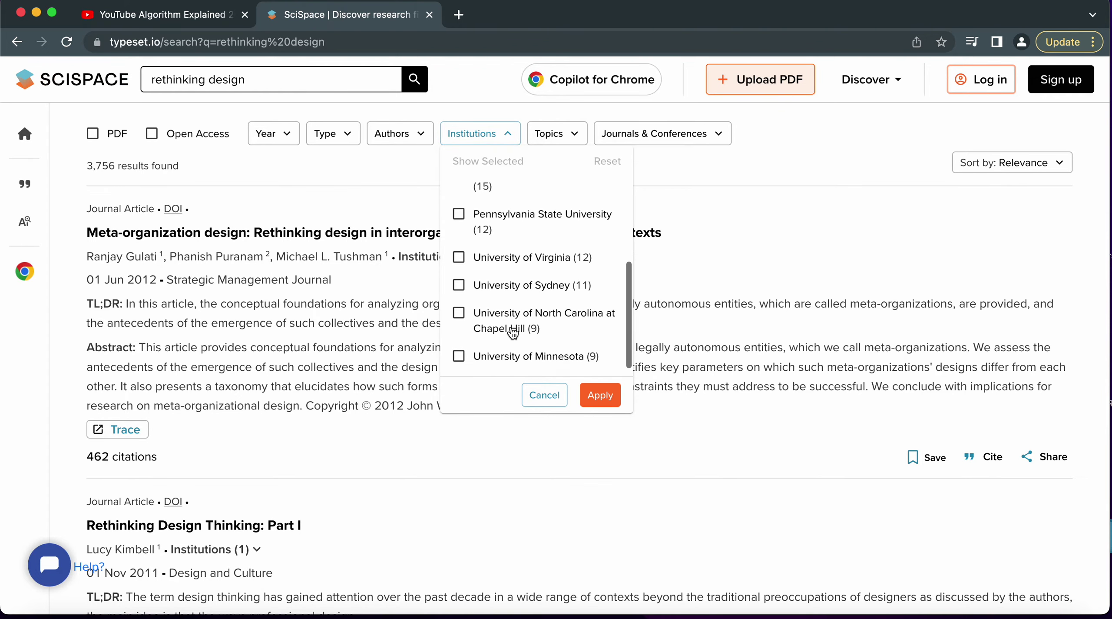
click(701, 234)
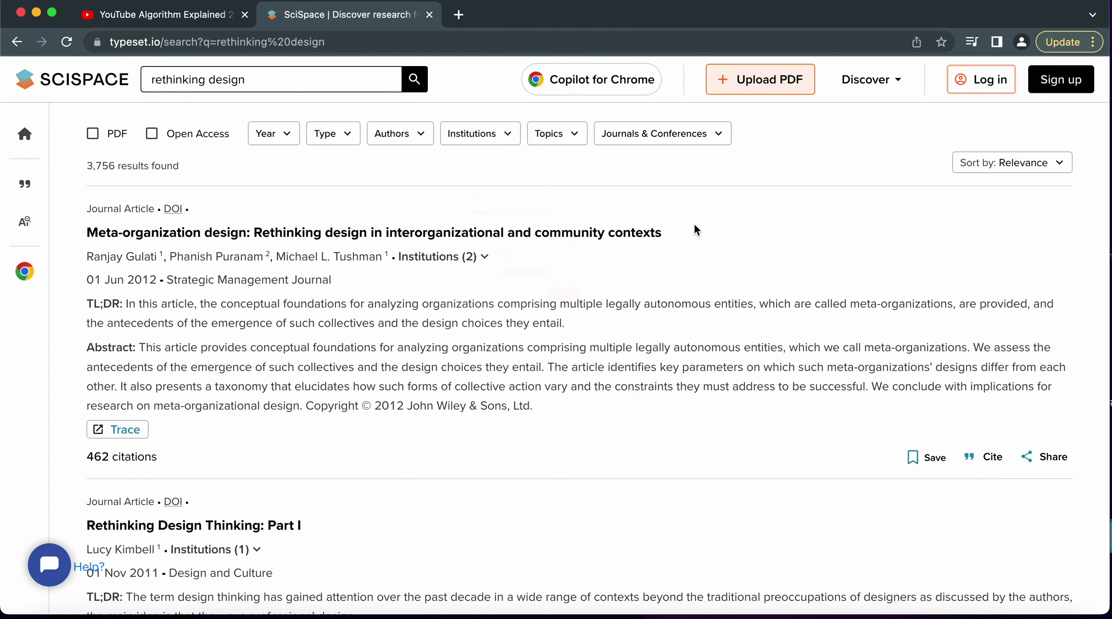
click(574, 134)
click(700, 132)
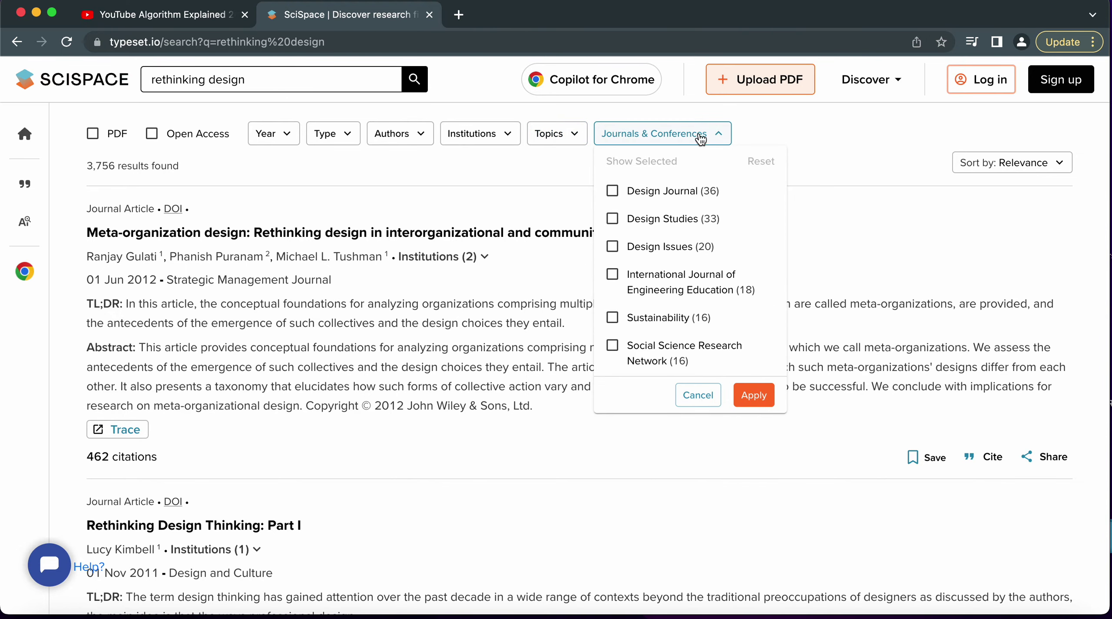
scroll(719, 227, down, 5)
click(791, 228)
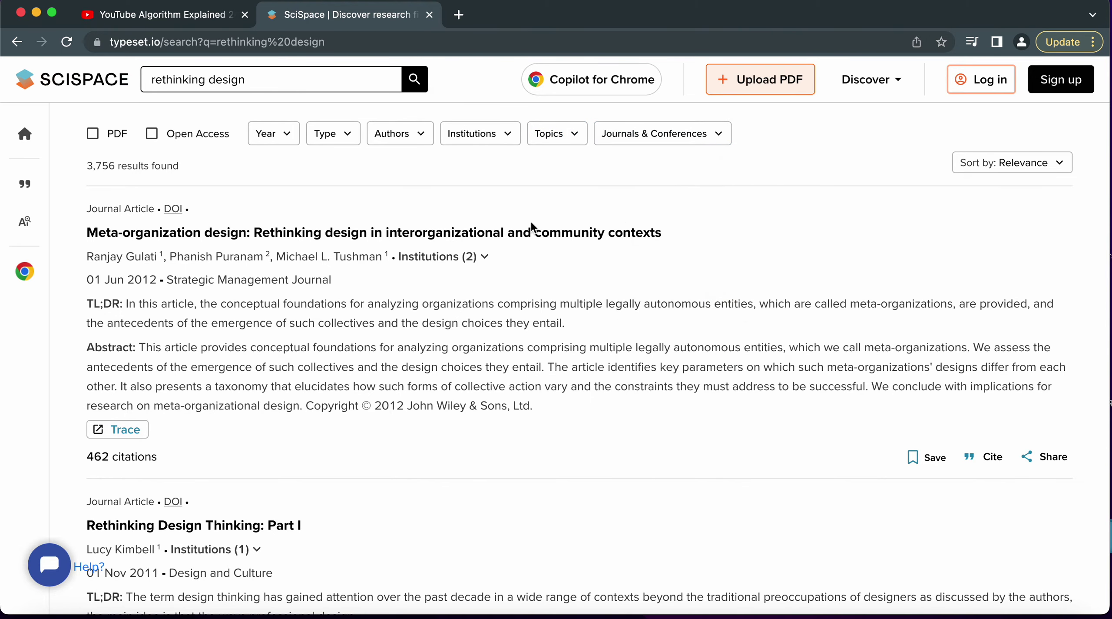
click(668, 137)
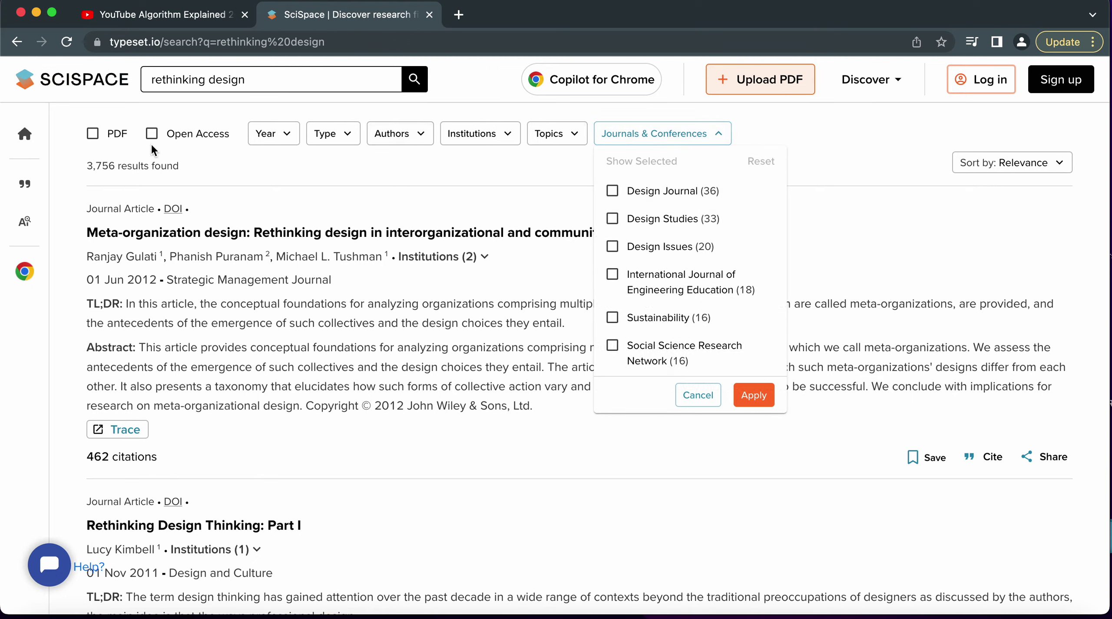
click(353, 187)
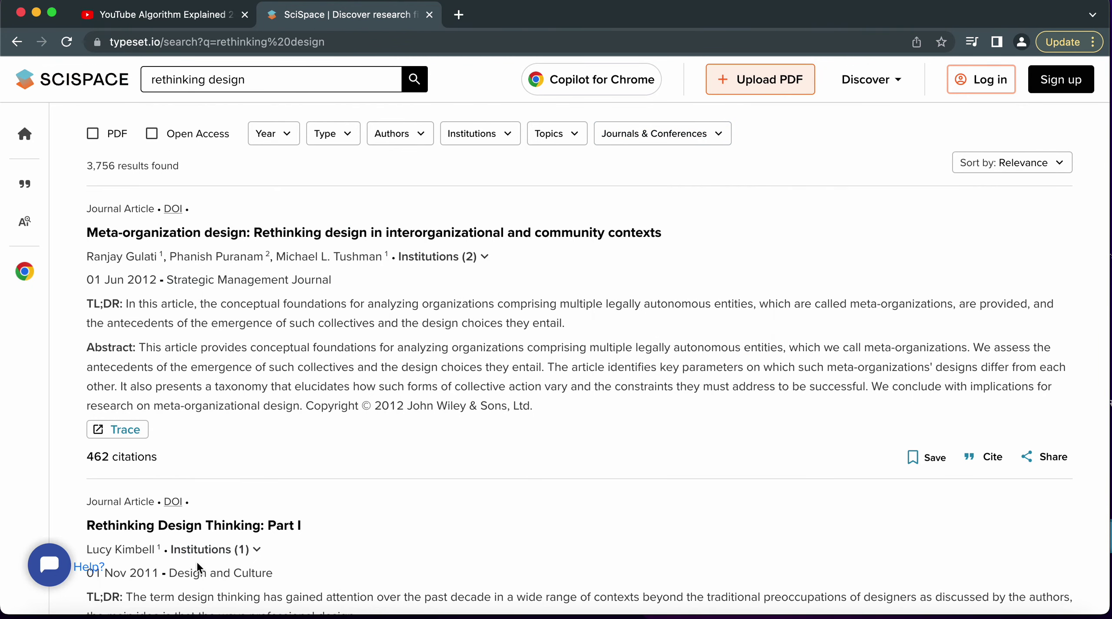